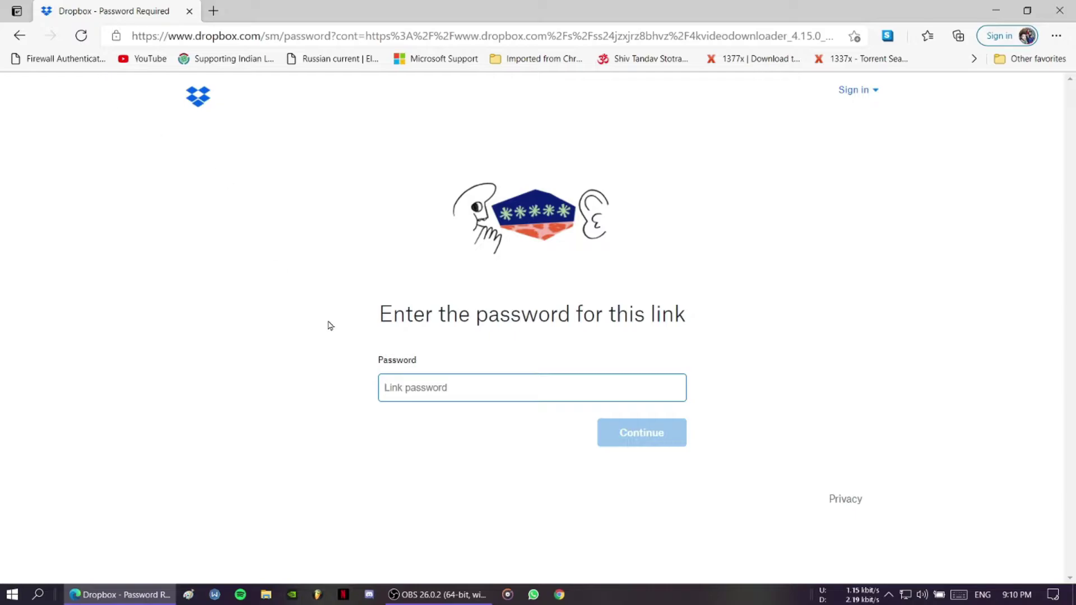
# Step: Enter the link password on the Dropbox page and directly download 4kvideodownloader_4.15.0_x64.exe
pyautogui.write('•••••')
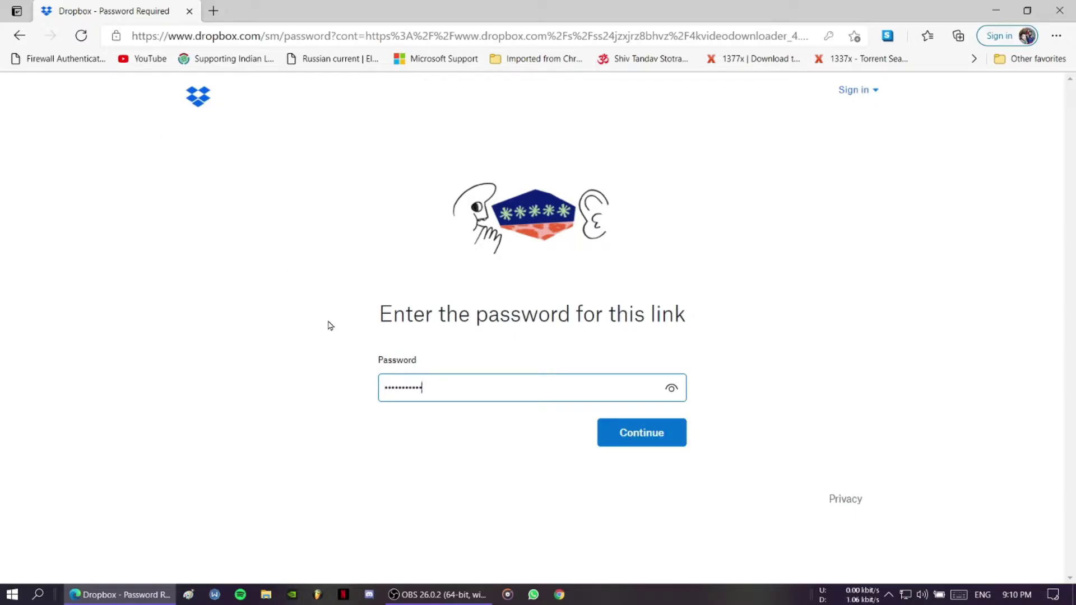
pyautogui.click(638, 444)
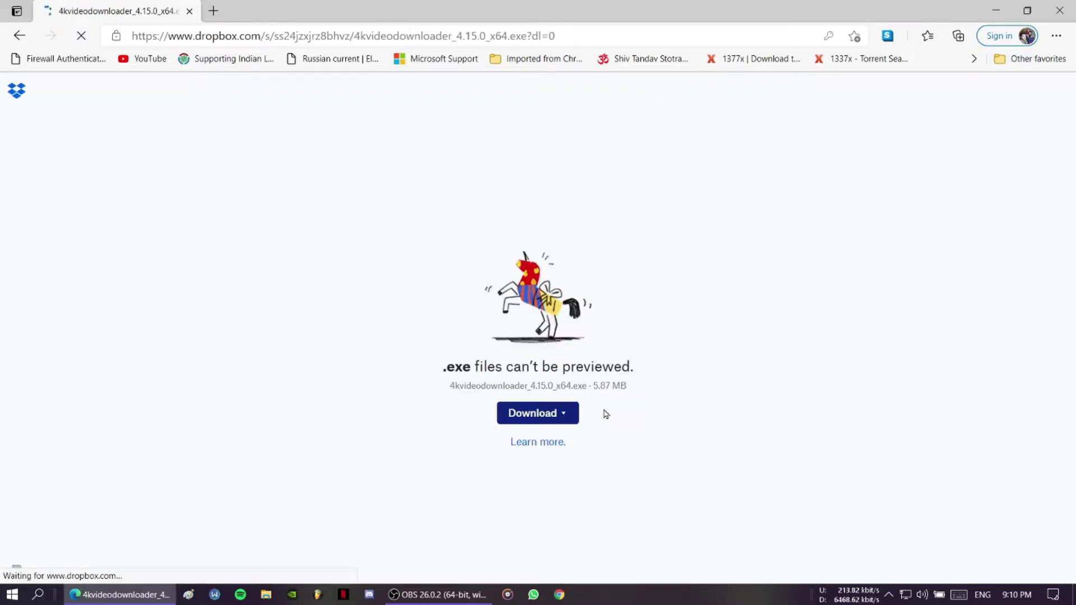
pyautogui.click(539, 415)
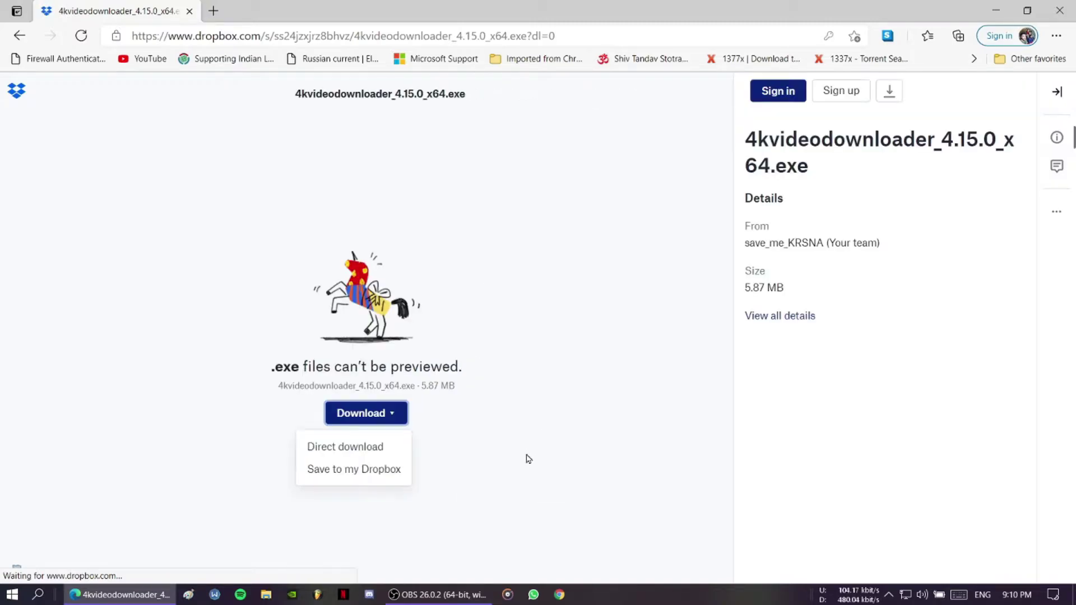
pyautogui.click(344, 447)
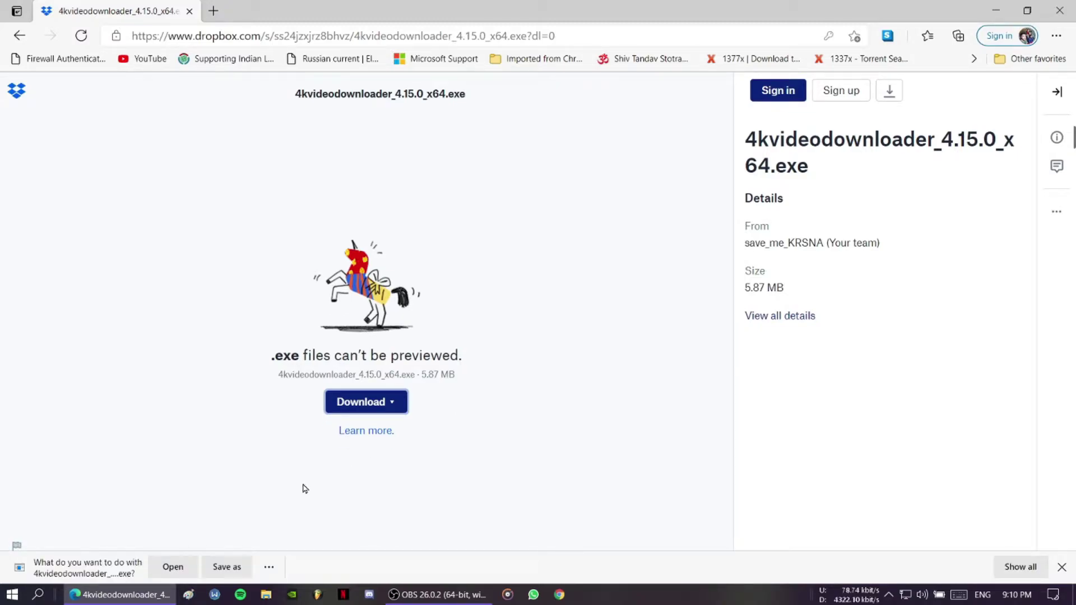
# Step: Keep the blocked 4kvideodownloader_4.15.0_x64.exe download anyway despite the SmartScreen warning
pyautogui.click(173, 567)
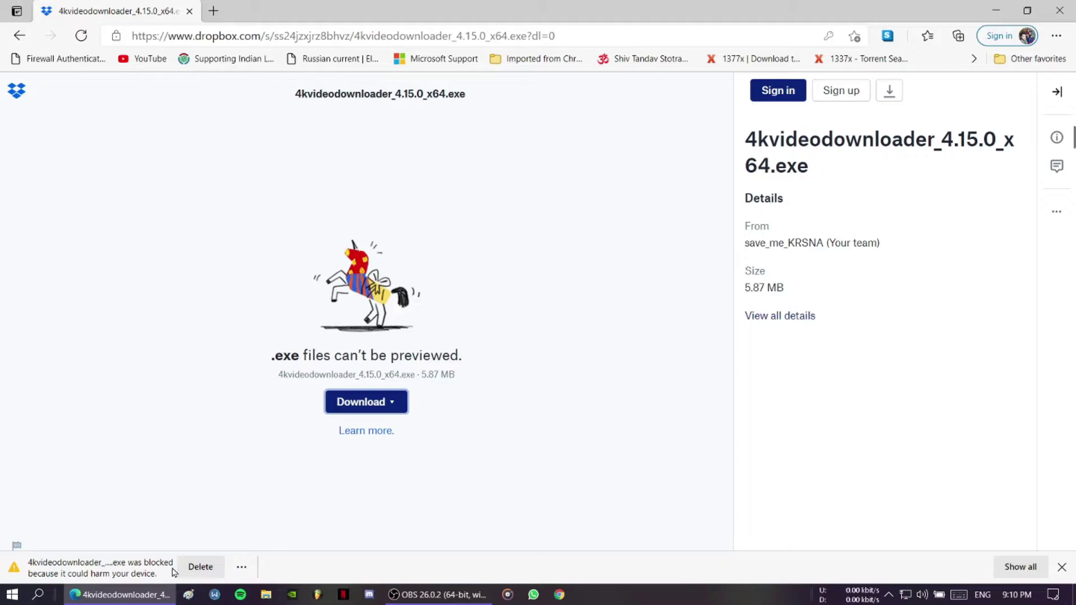
pyautogui.click(241, 566)
pyautogui.click(268, 500)
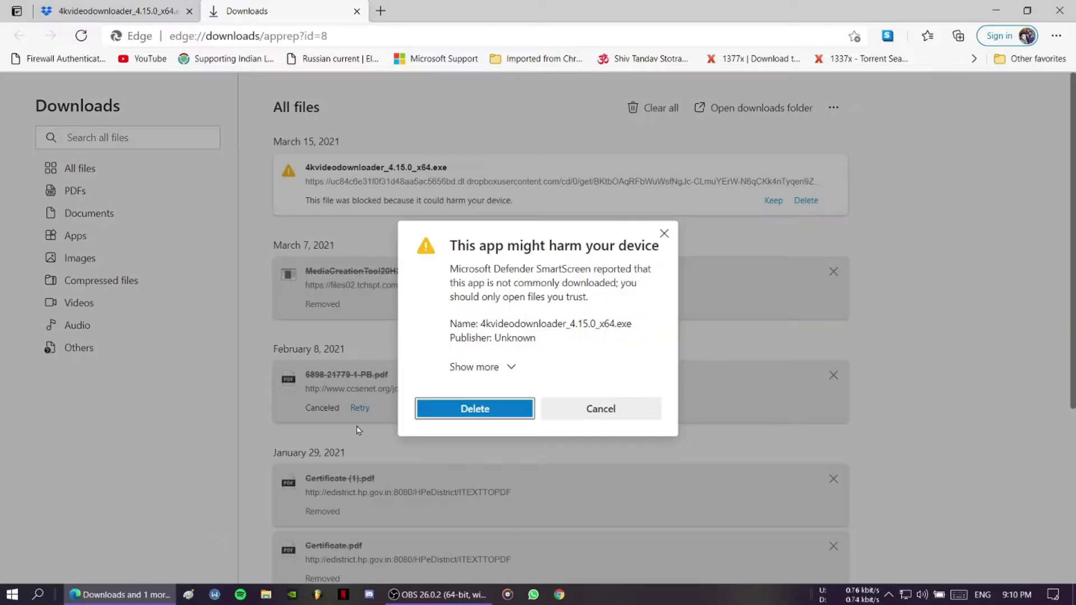
pyautogui.click(579, 410)
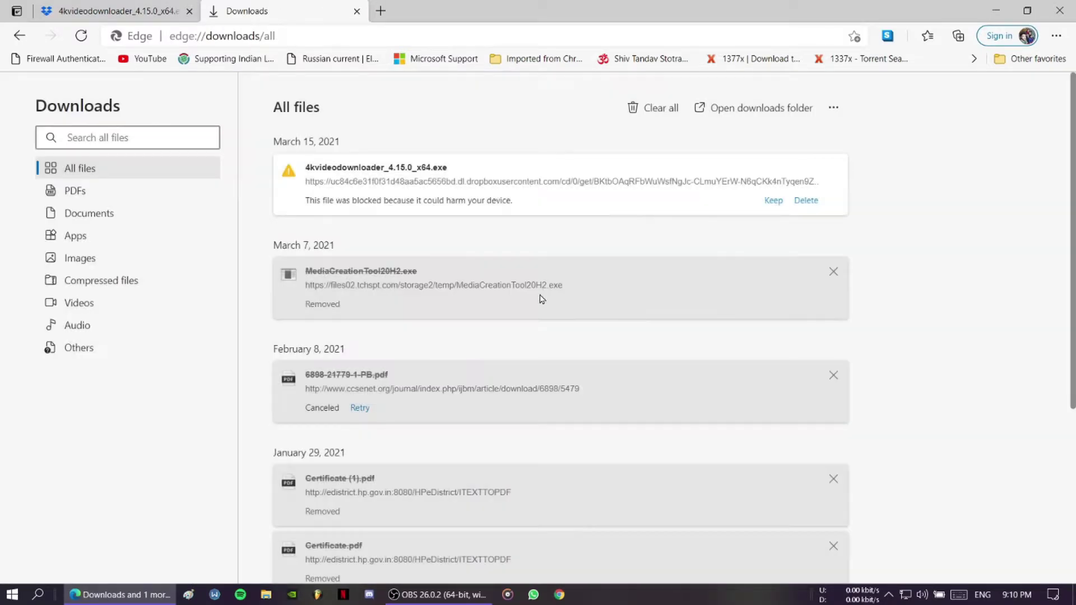
pyautogui.click(772, 200)
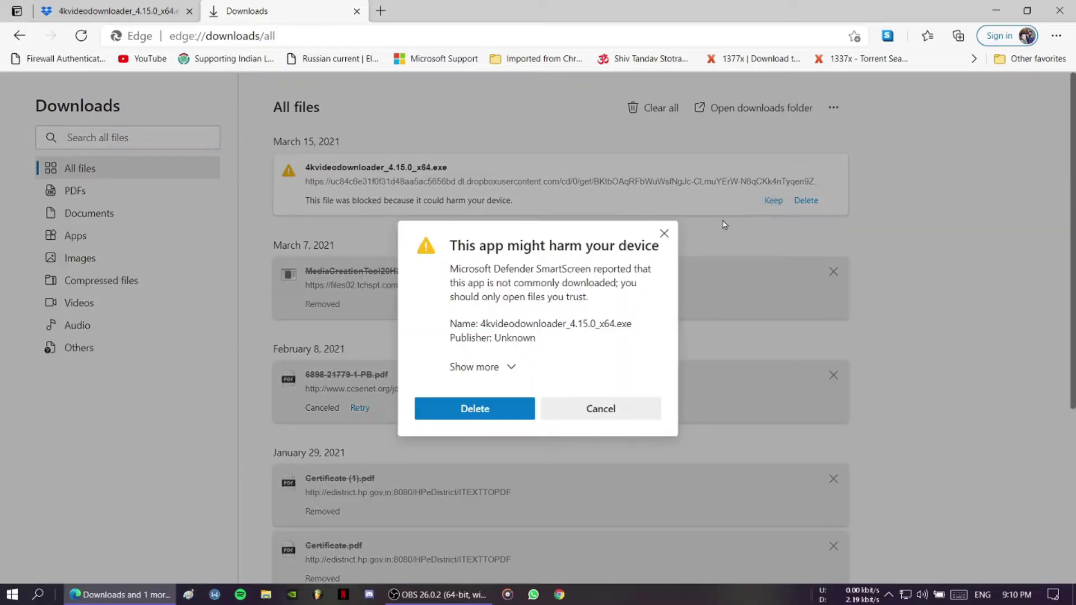
pyautogui.click(509, 366)
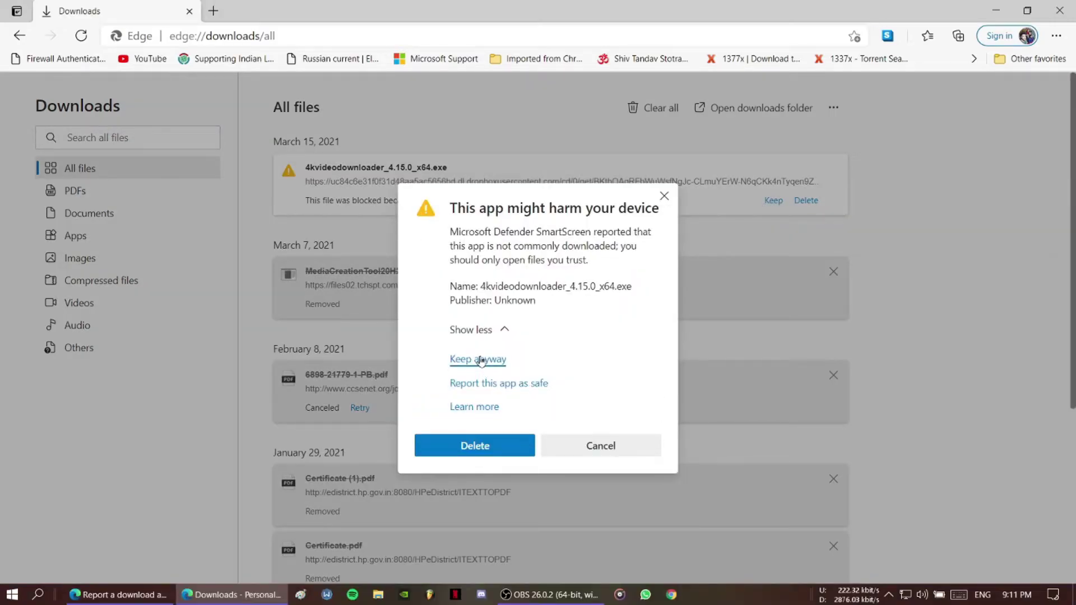
pyautogui.click(477, 359)
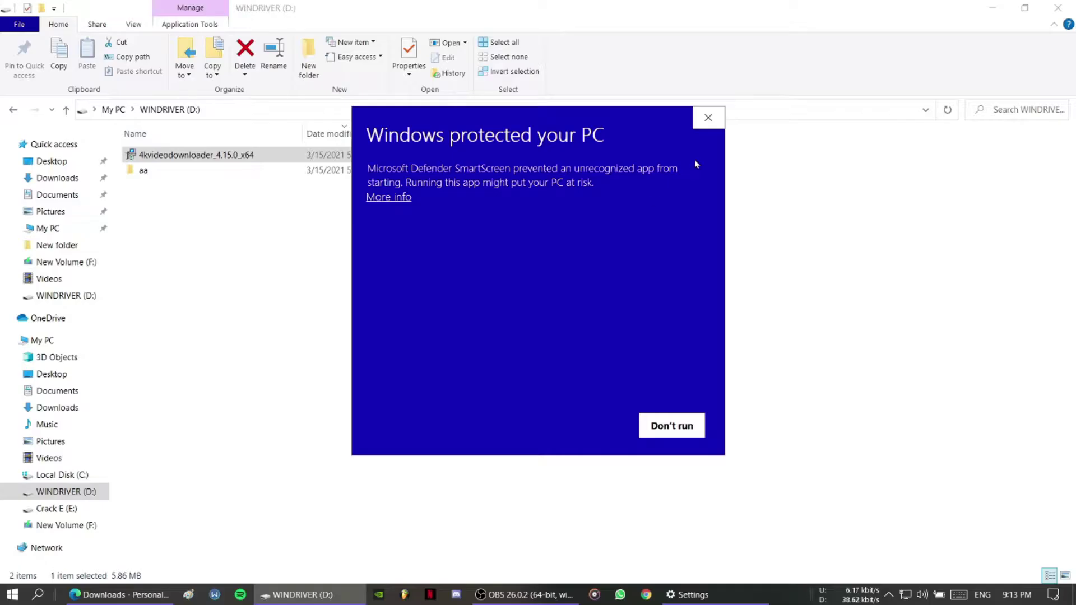
# Step: Dismiss the Windows SmartScreen notice and run the 4kvideodownloader_4.15.0_x64 installer from the WINDRIVER (D:) drive
pyautogui.click(707, 117)
pyautogui.doubleClick(459, 160)
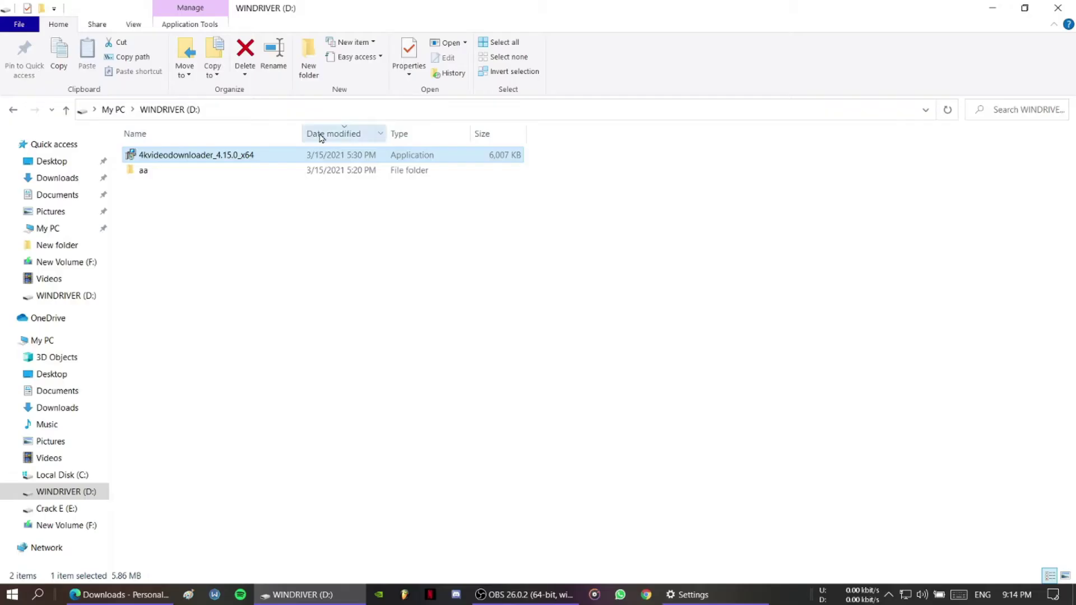
pyautogui.doubleClick(319, 157)
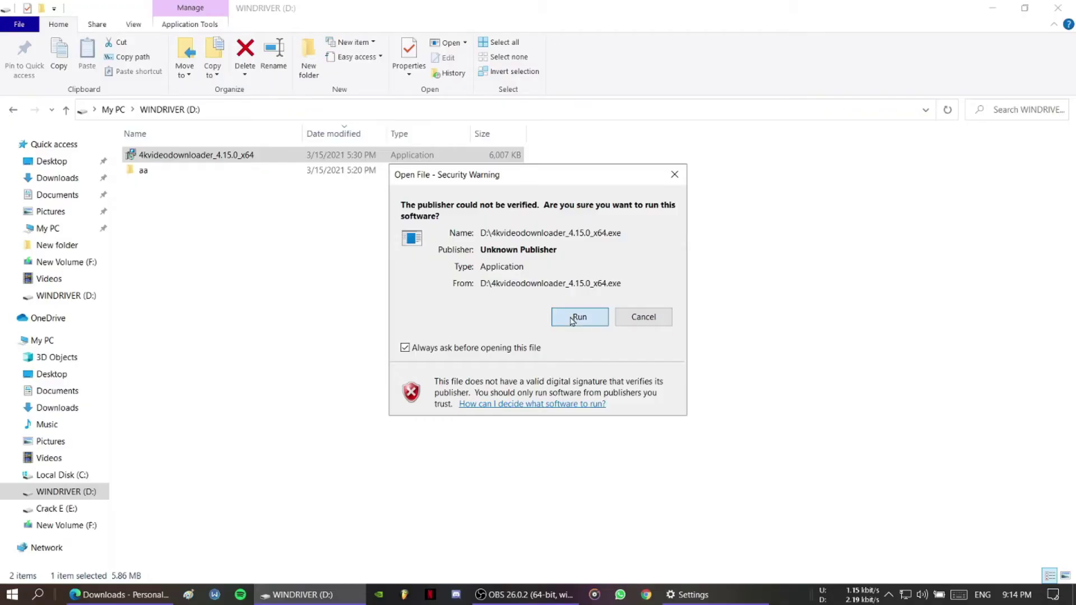
pyautogui.click(571, 321)
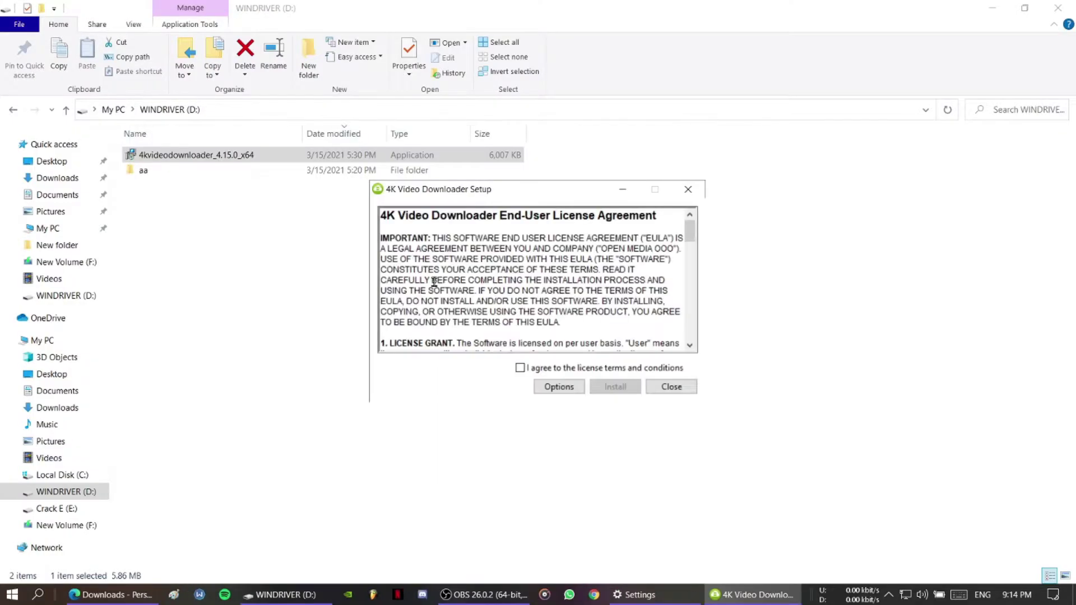
# Step: Accept the license terms, install 4K Video Downloader and launch it from the setup
pyautogui.click(519, 367)
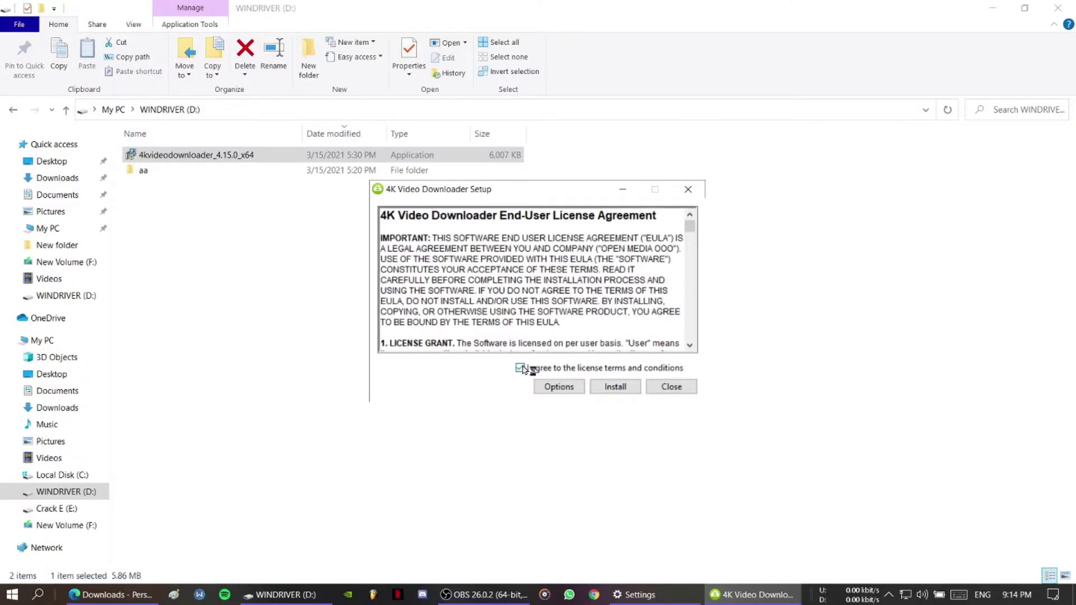
pyautogui.click(614, 386)
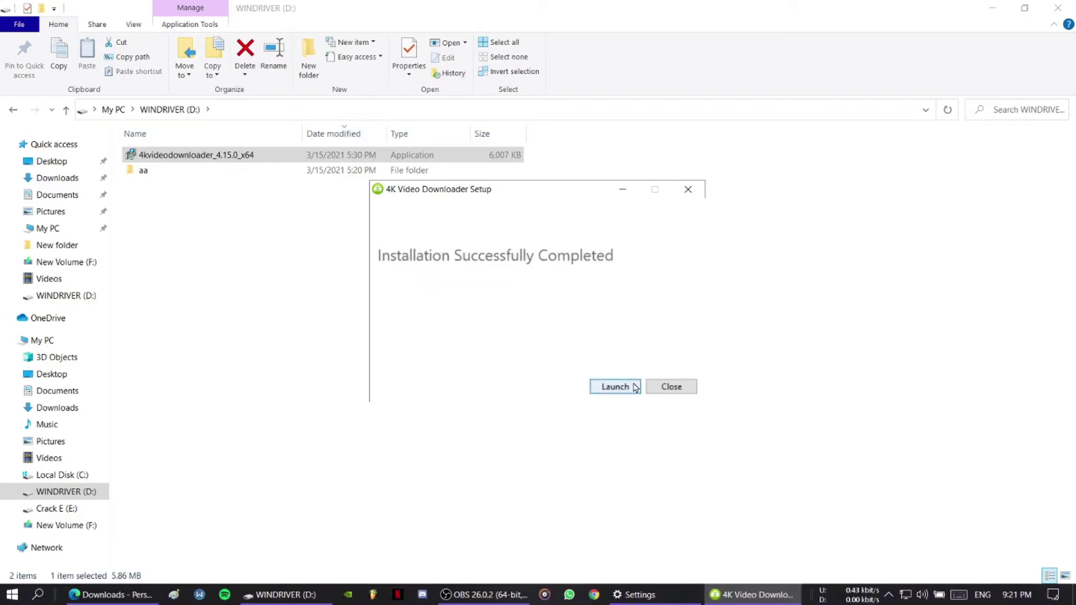
pyautogui.click(615, 387)
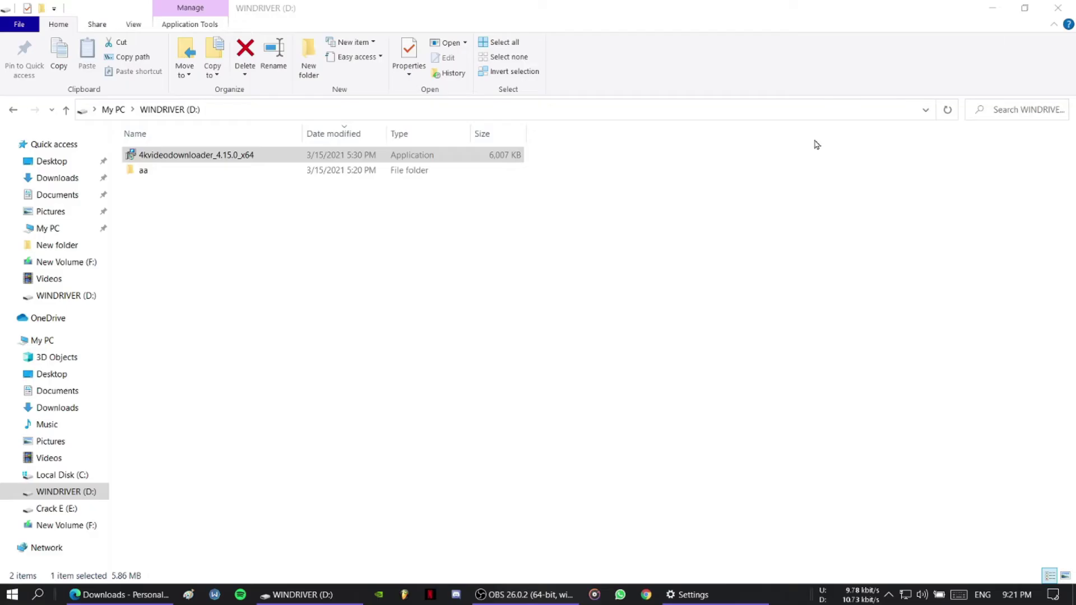
# Step: Skip the 4.15.1 update and move the 4K Video Downloader window toward the middle of the screen
pyautogui.moveTo(745, 599)
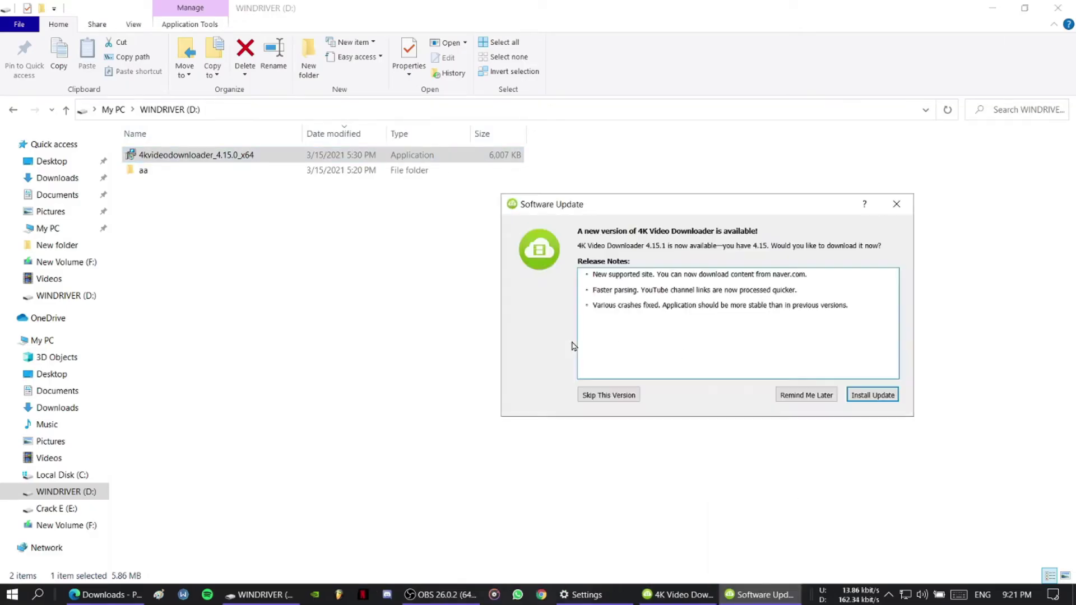
pyautogui.moveTo(680, 207); pyautogui.dragTo(557, 219)
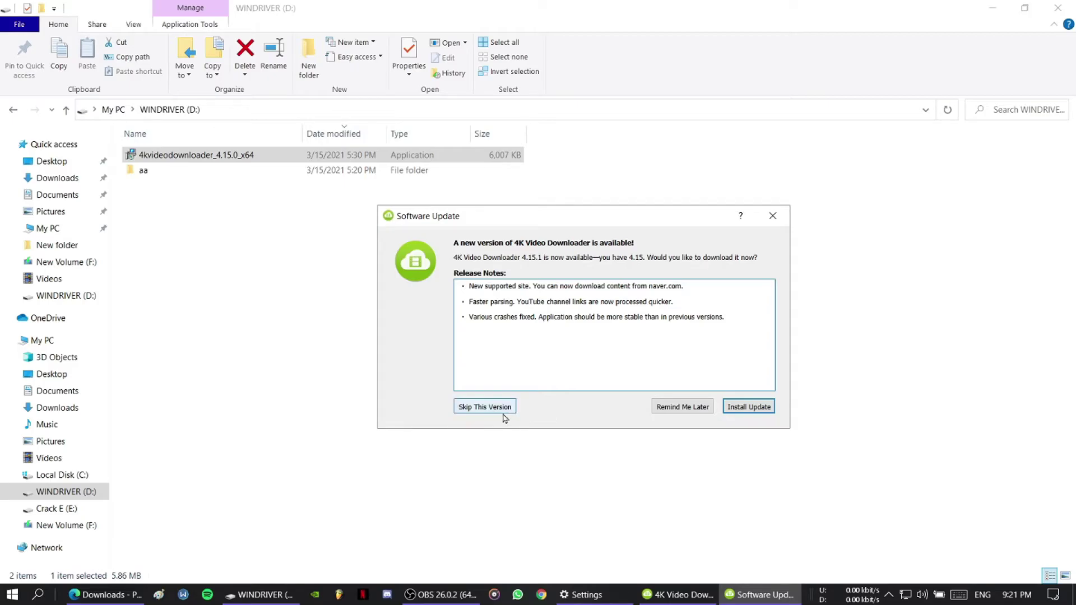
pyautogui.click(482, 408)
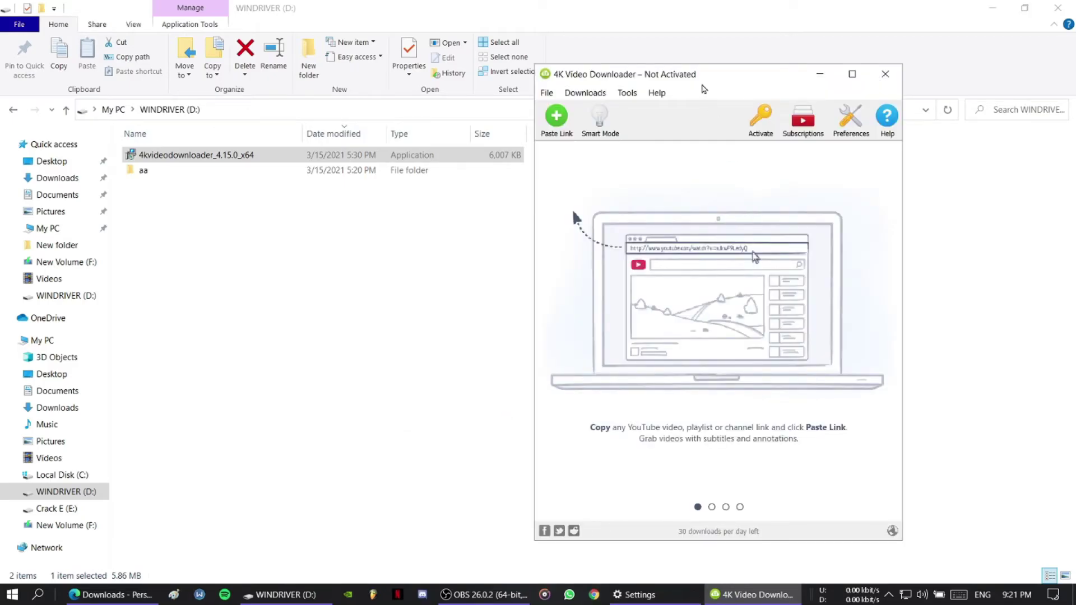
pyautogui.moveTo(694, 75); pyautogui.dragTo(590, 83)
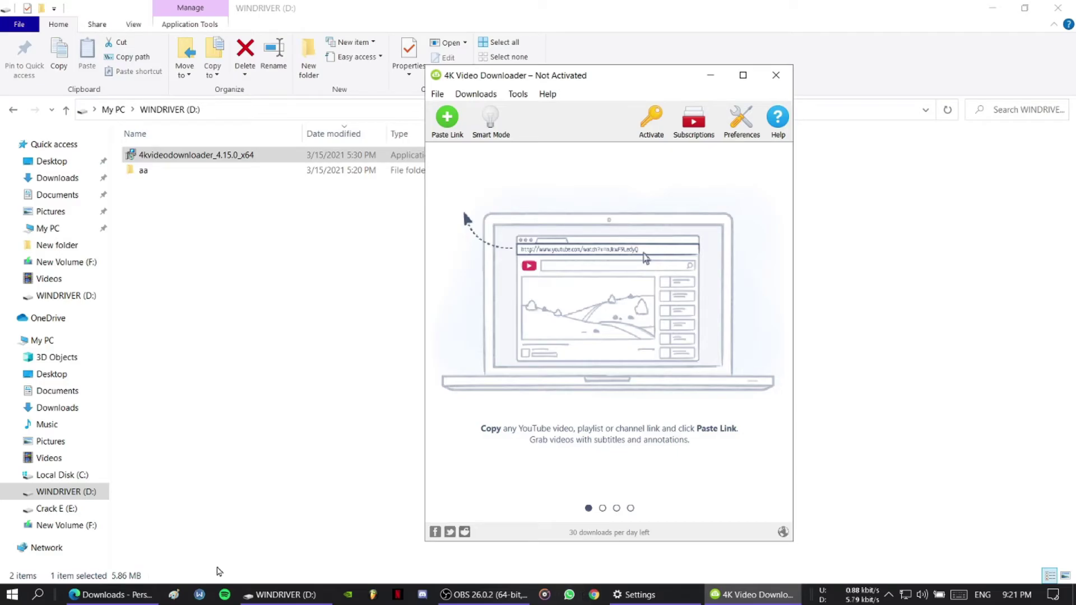
# Step: Switch to Edge, open the YouTube video "Team Iron Man vs Team Cap - Airport Battle Scene" and copy its share link
pyautogui.click(112, 595)
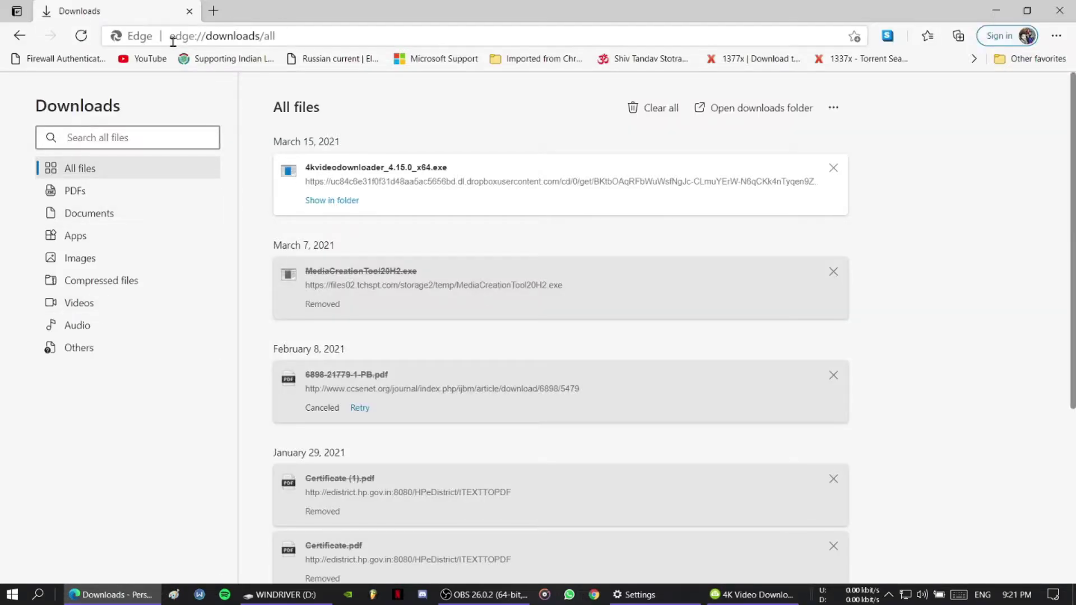
pyautogui.click(143, 58)
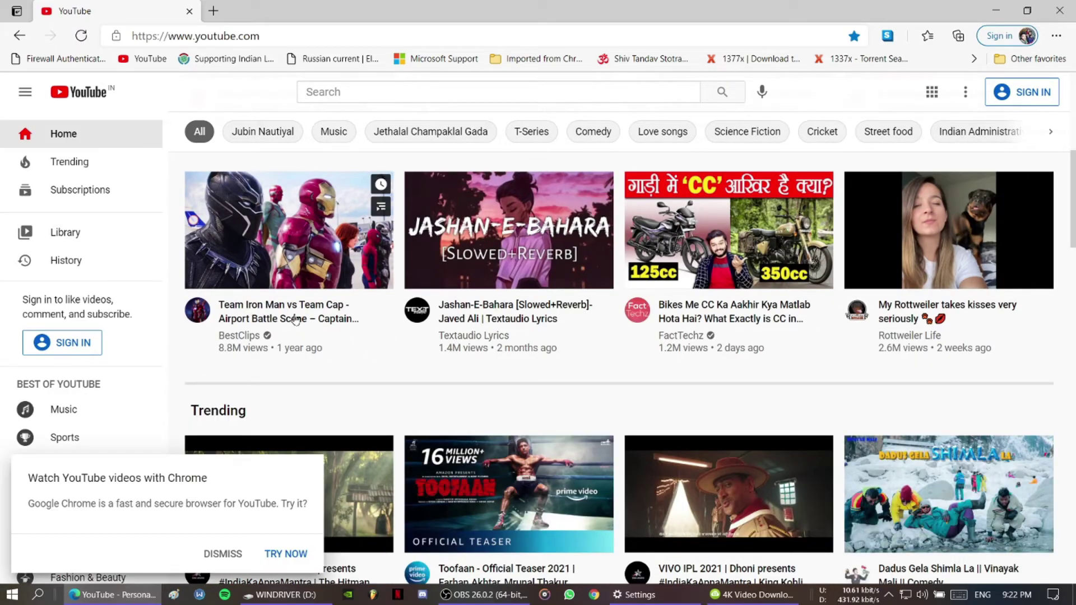
pyautogui.click(298, 266)
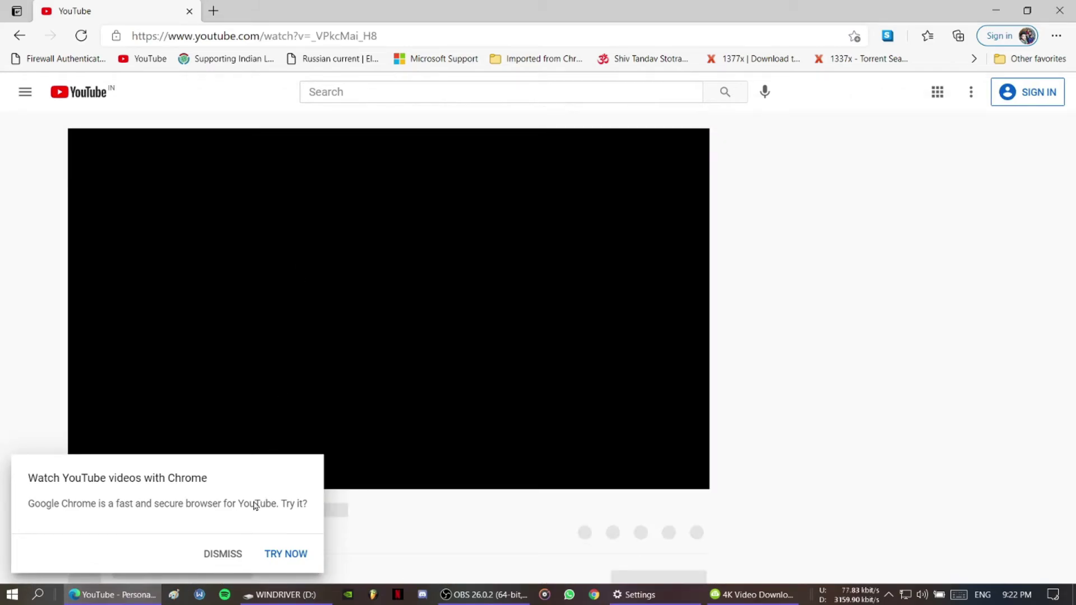
pyautogui.click(225, 553)
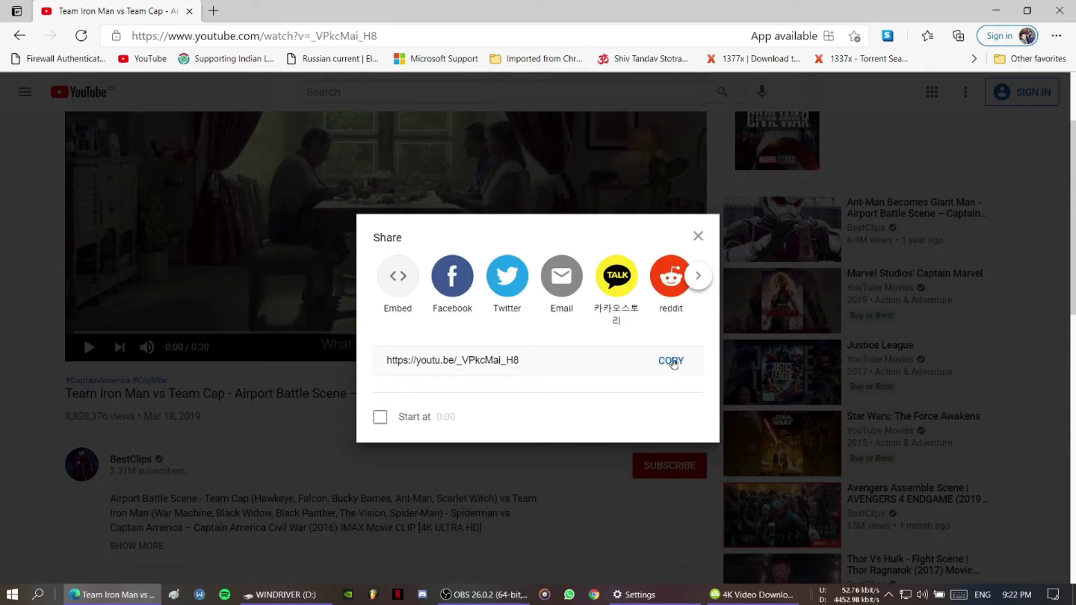
pyautogui.click(672, 361)
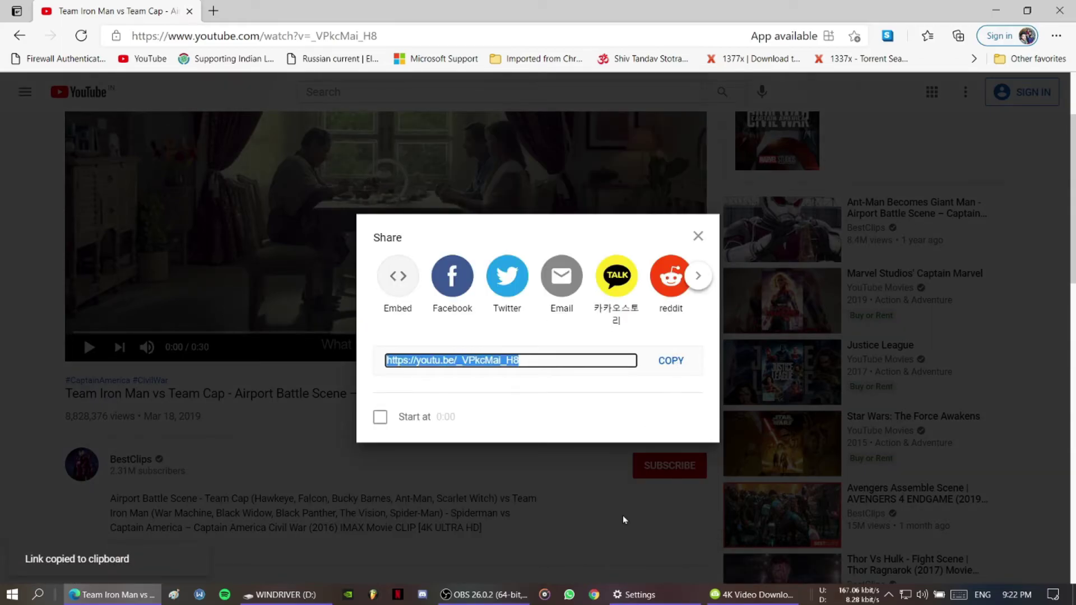
# Step: Paste the copied link into 4K Video Downloader, then close the share dialog and pause the video in Edge
pyautogui.click(752, 595)
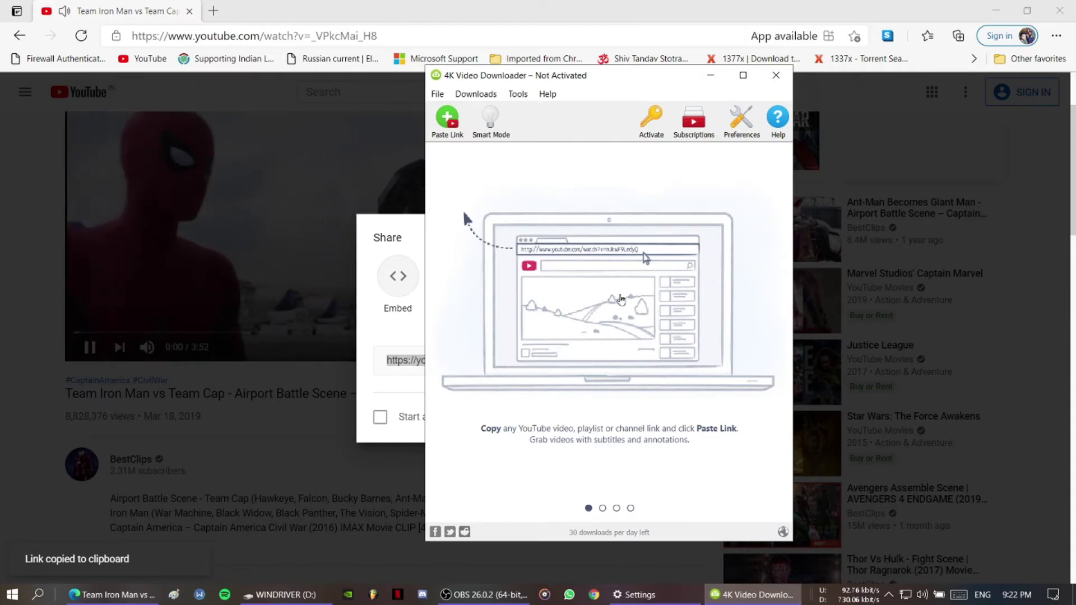
pyautogui.hotkey('ctrl', 'v')
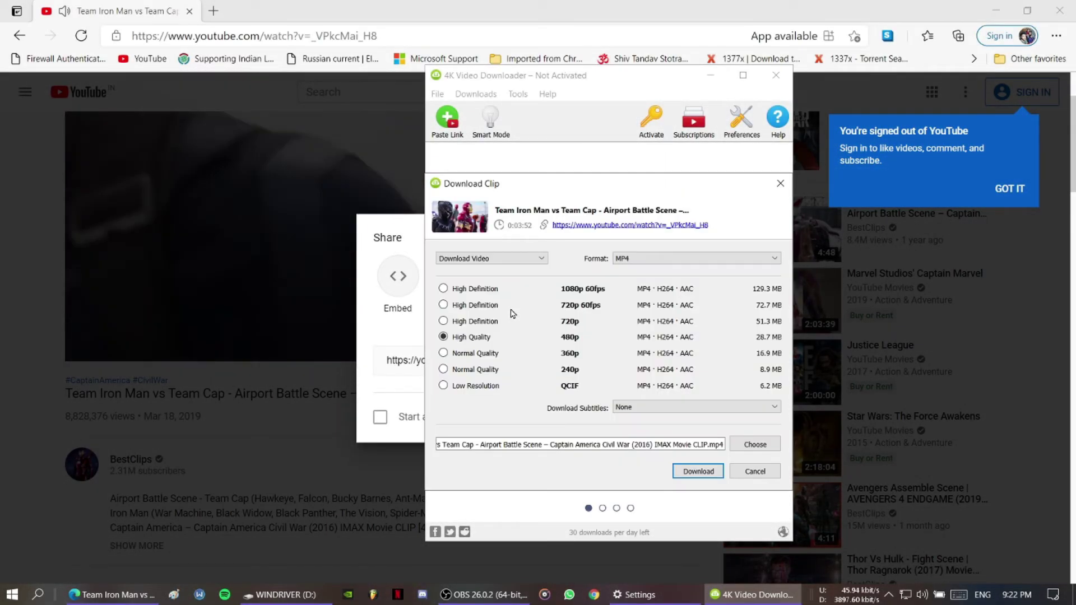
pyautogui.click(303, 293)
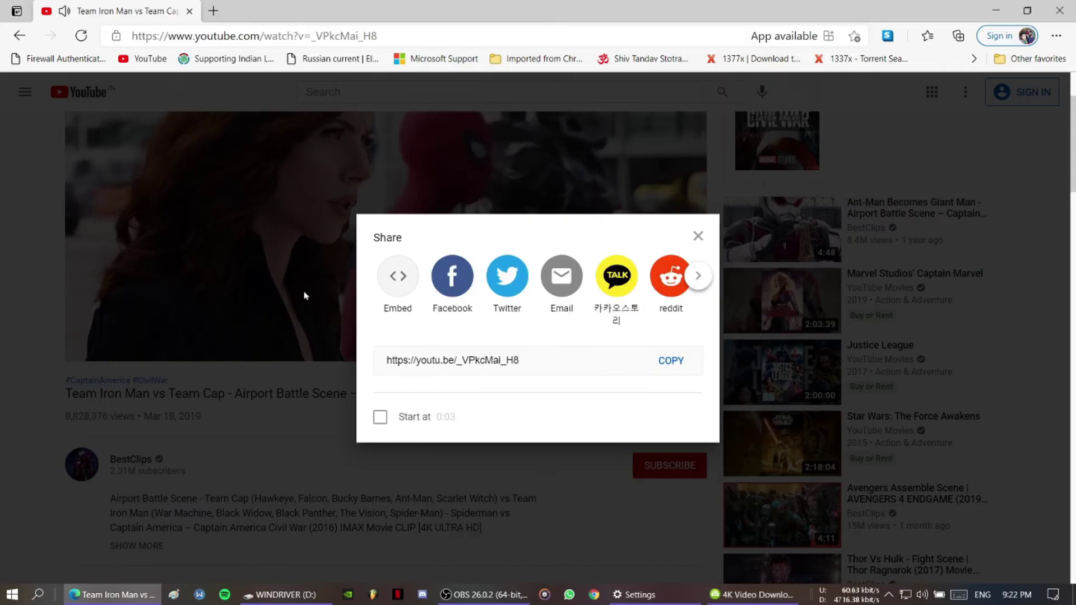
pyautogui.click(306, 296)
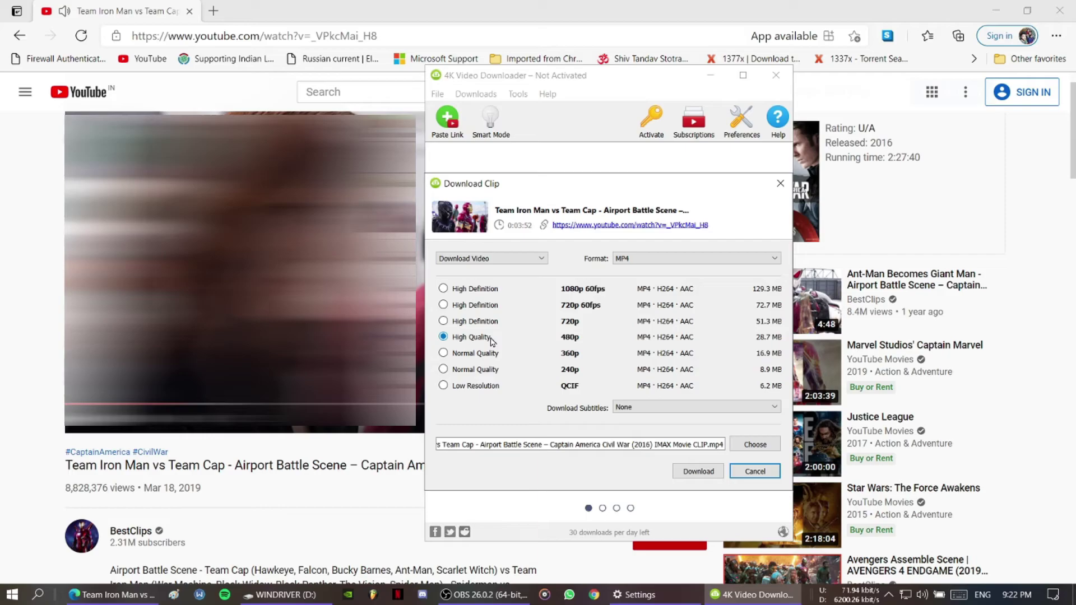
# Step: Select the High Definition 1080p 60fps quality for the clip and check the available download types and formats
pyautogui.click(443, 288)
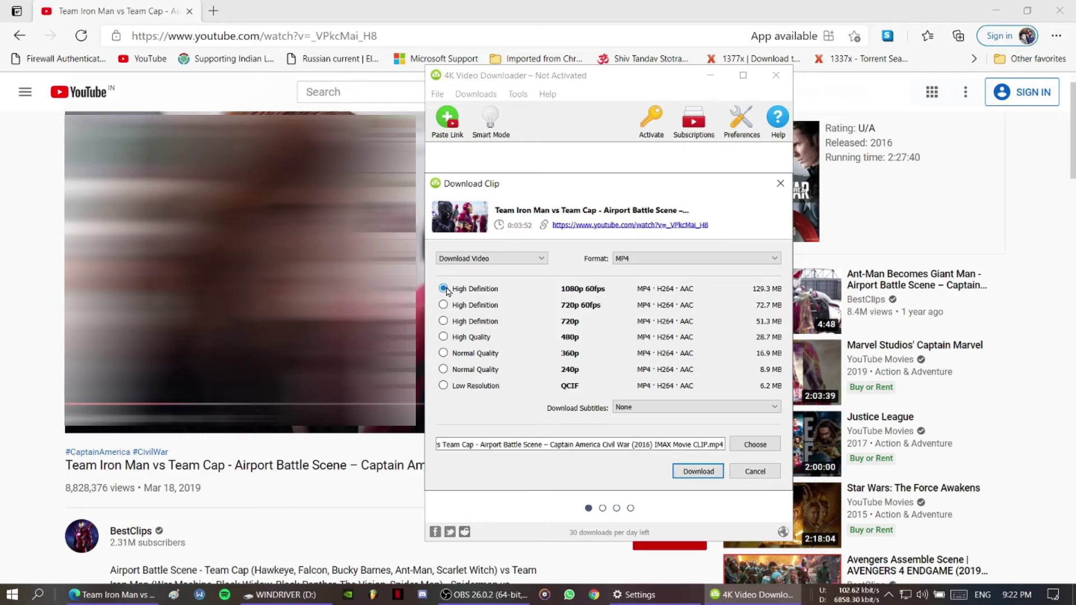
pyautogui.click(492, 259)
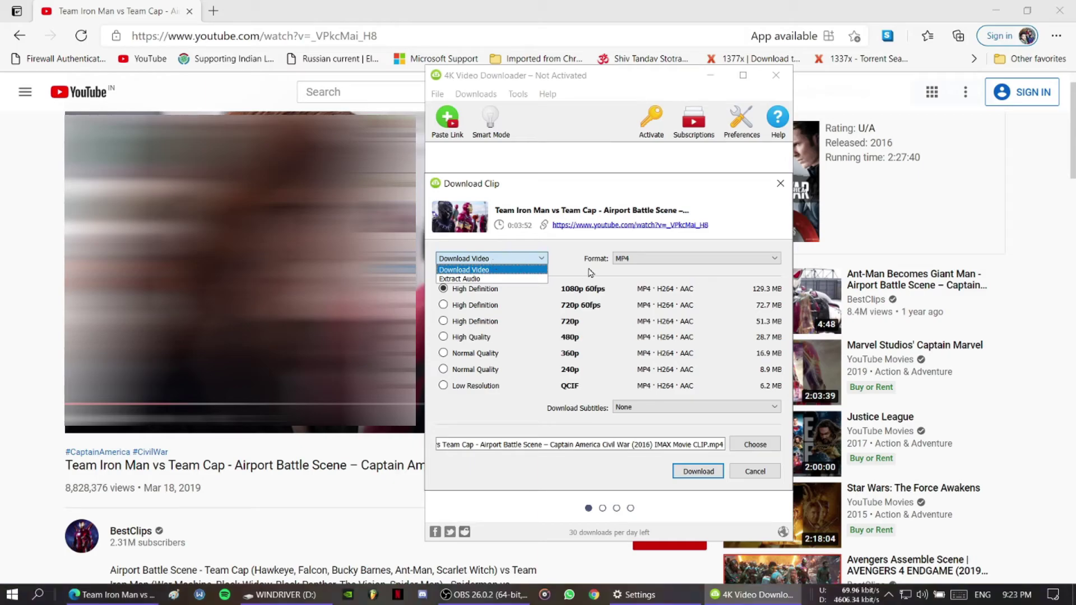
pyautogui.click(614, 261)
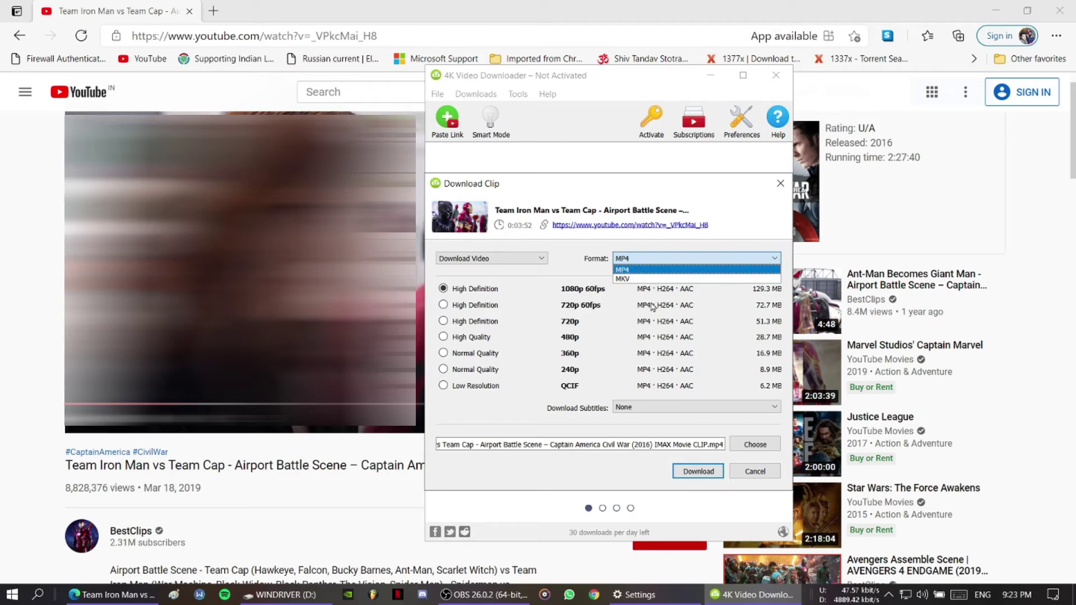
# Step: Set both subtitle selections to English auto translated and start downloading the clip
pyautogui.click(675, 404)
pyautogui.click(668, 407)
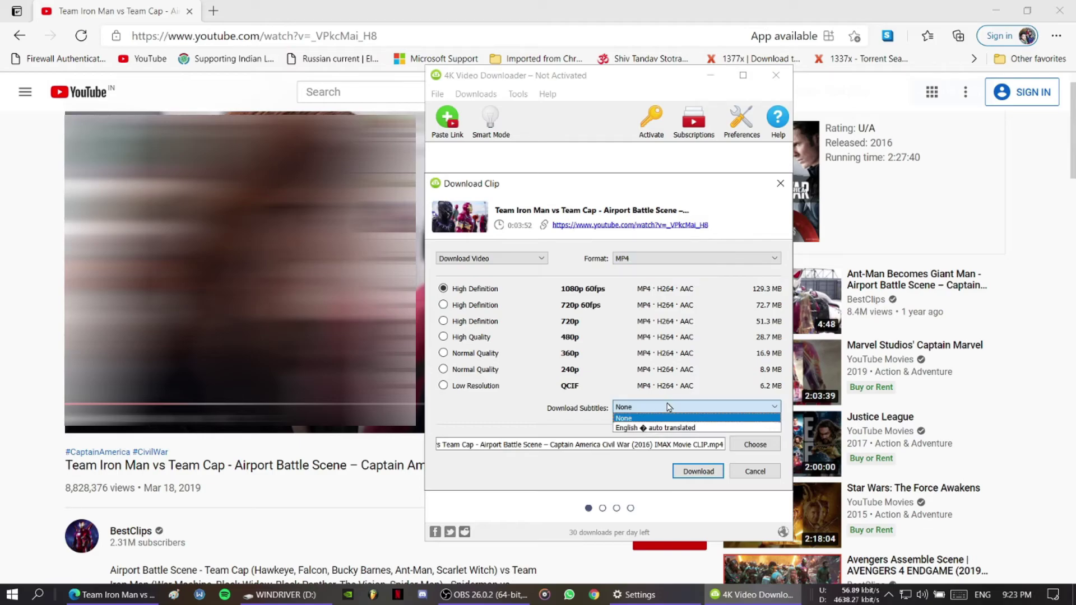
pyautogui.click(650, 428)
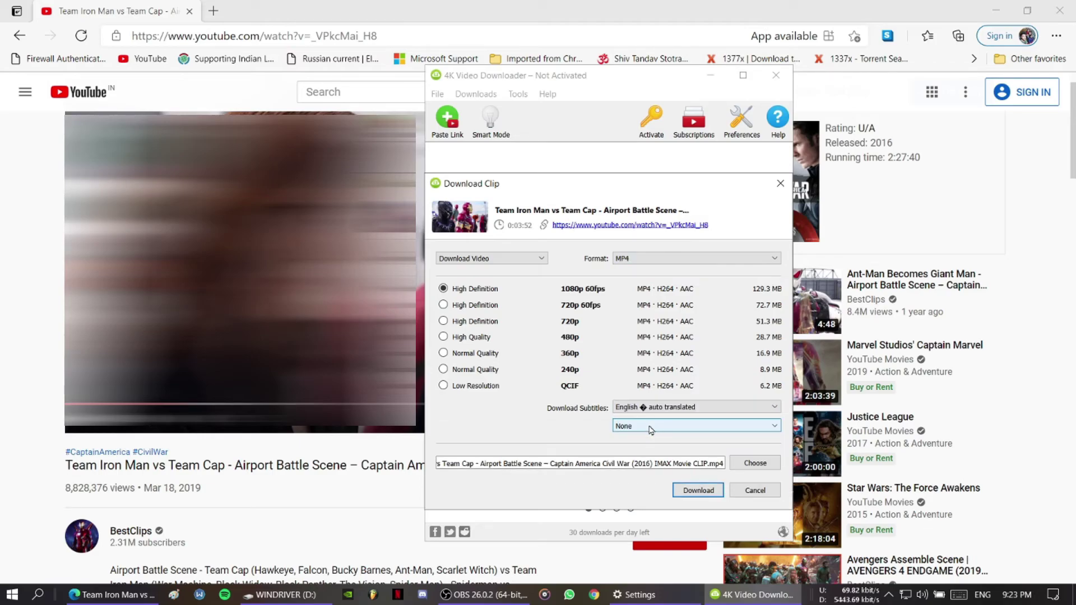
pyautogui.click(650, 428)
pyautogui.click(650, 447)
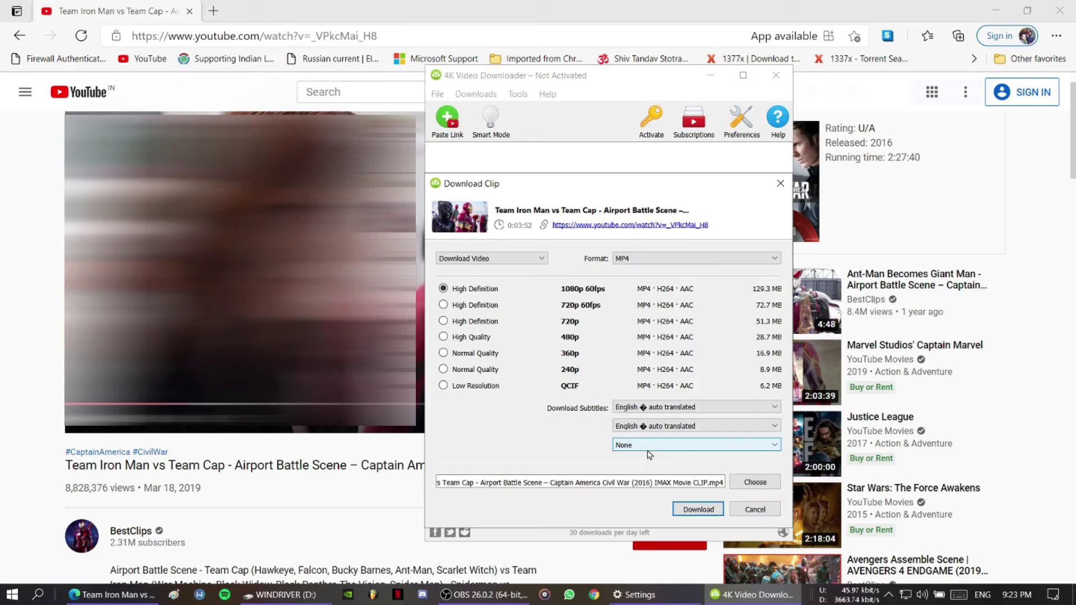
pyautogui.click(685, 511)
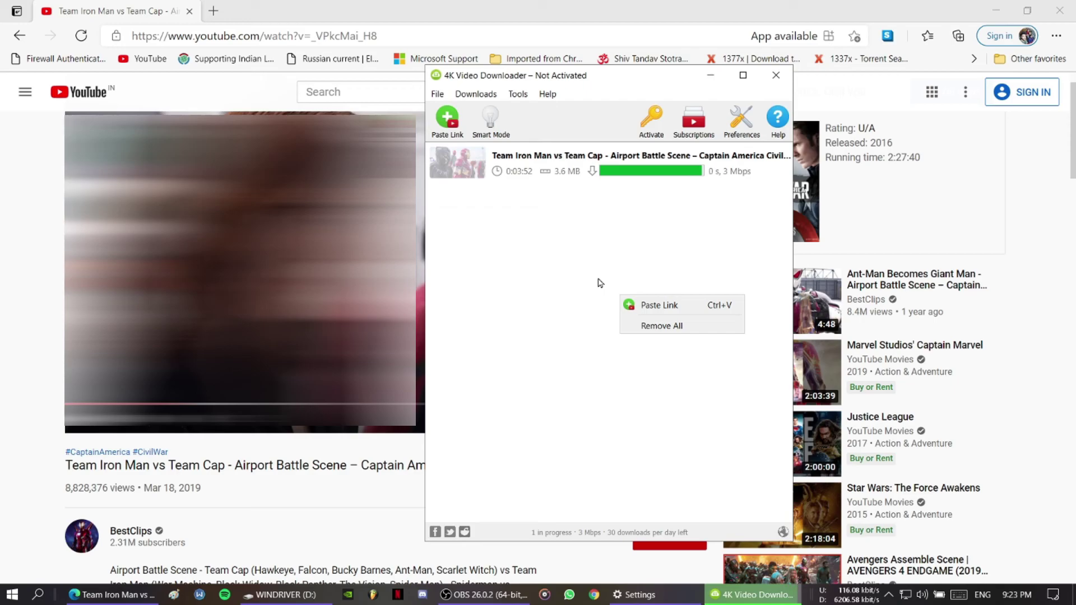
# Step: Pause the airport battle scene clip's download in the download list
pyautogui.click(584, 168)
pyautogui.rightClick(584, 167)
pyautogui.click(596, 181)
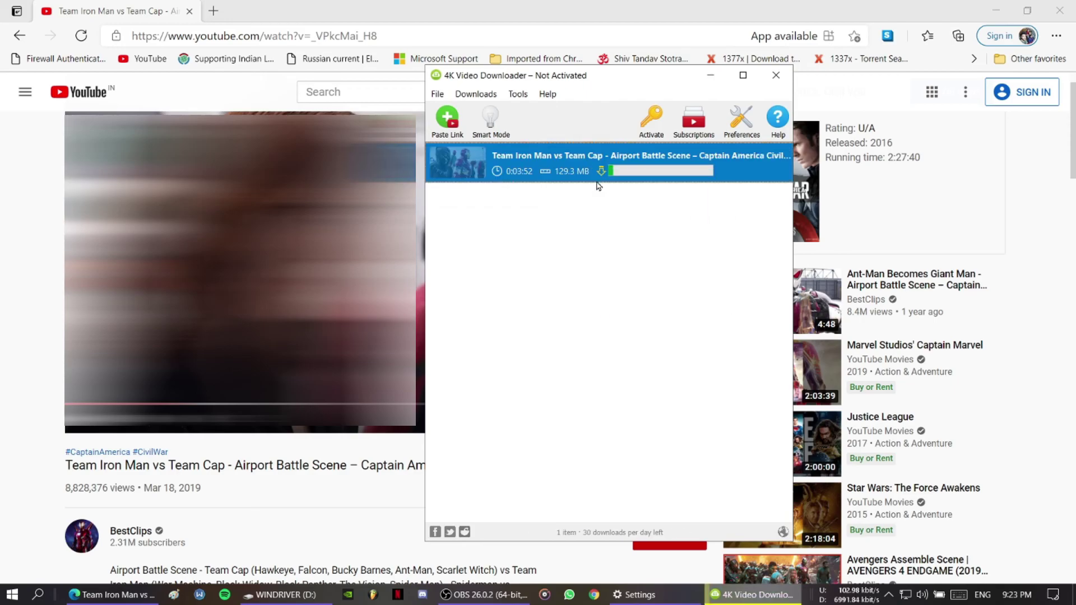